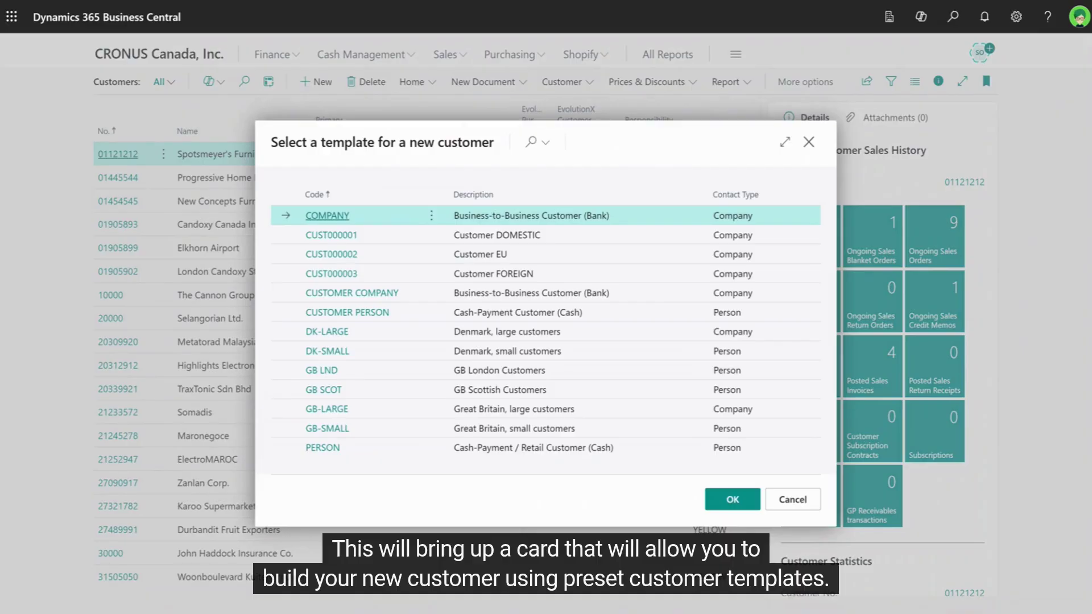
Start a customer from the Customer DOMESTIC template, name it Bow Wow Inc, with parent Candoxy Canada Inc.
left_click(349, 239)
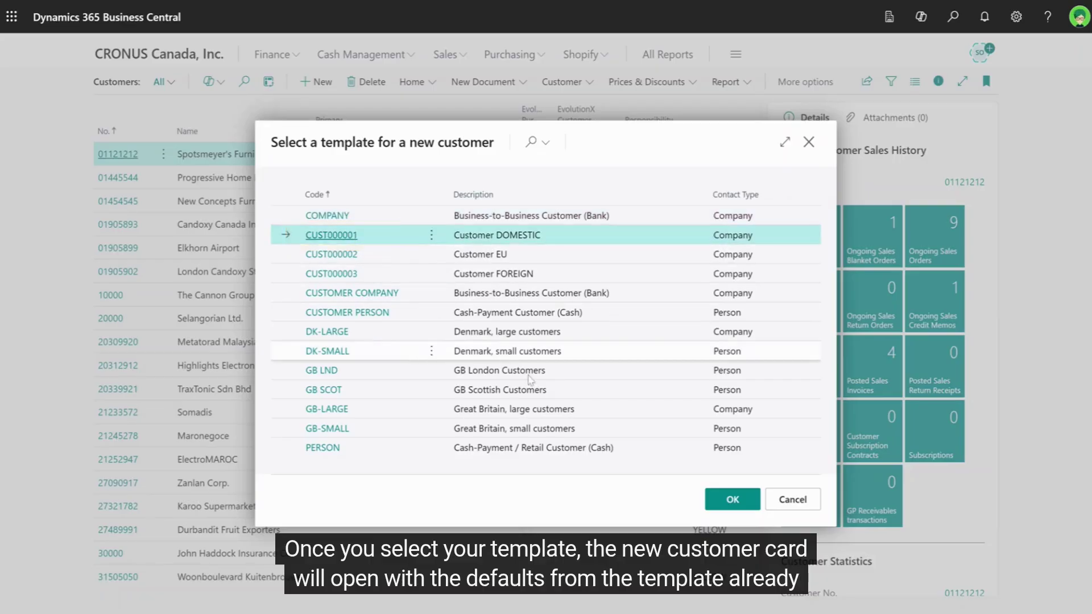
left_click(728, 501)
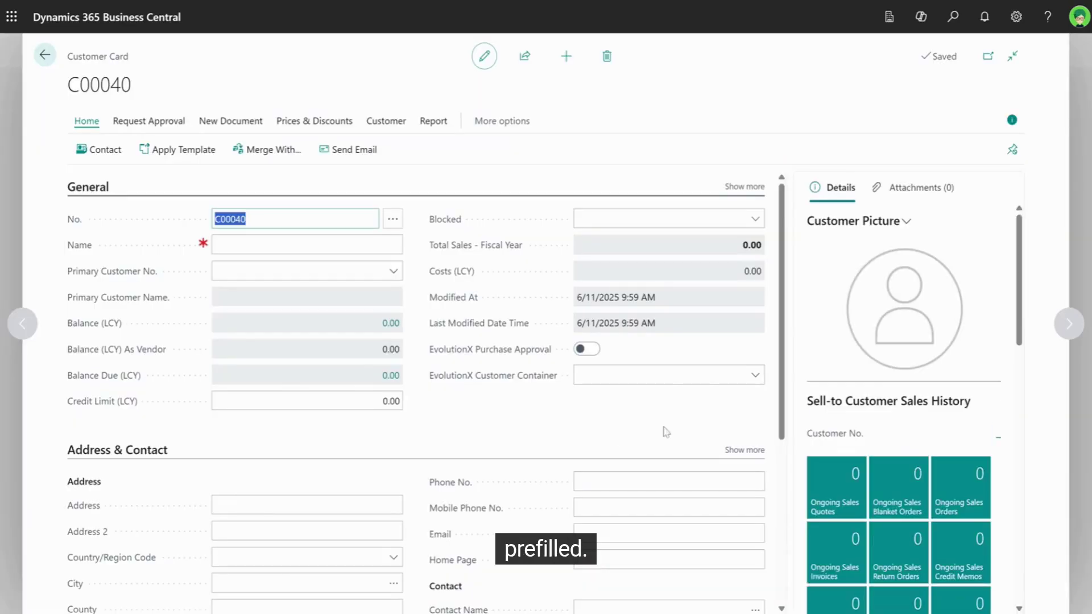
key("Tab")
type("Bow Wow Inc")
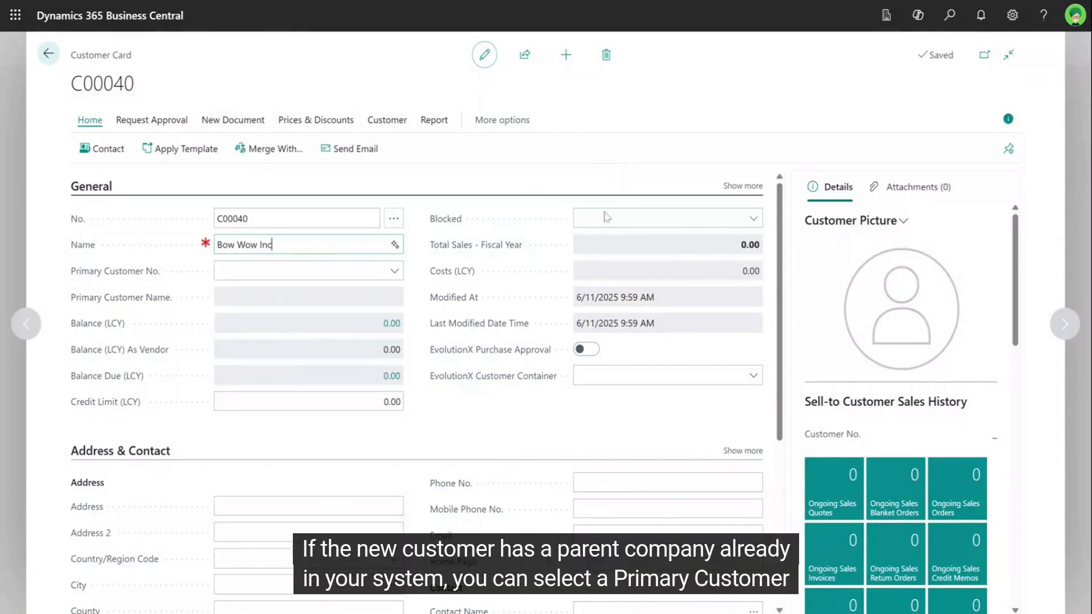
left_click(394, 271)
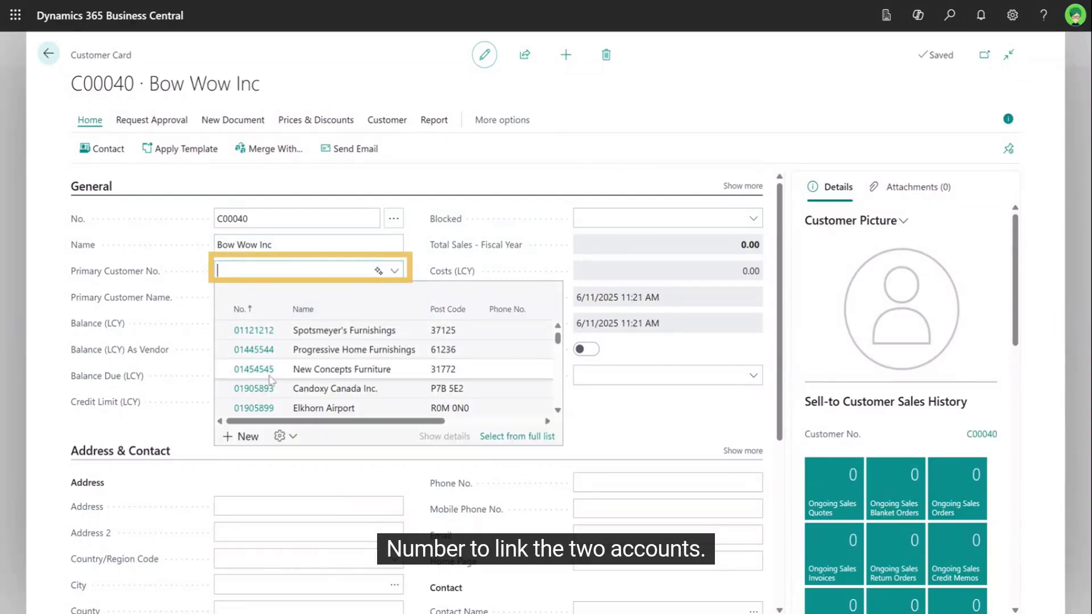
left_click(254, 393)
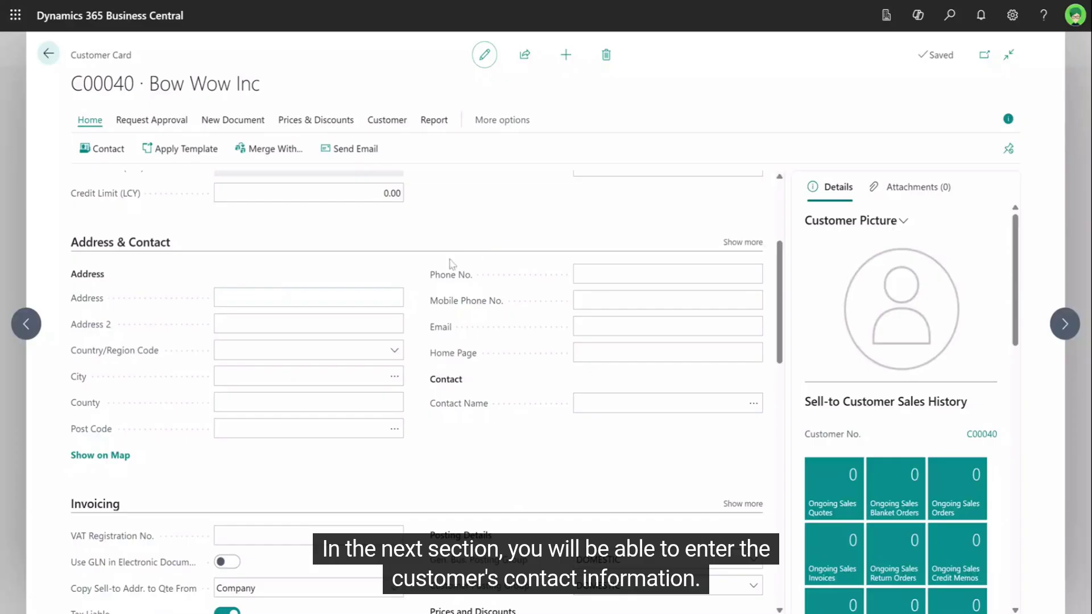
Enter the street address, set country code CA, and choose Toronto with its post code.
left_click(382, 298)
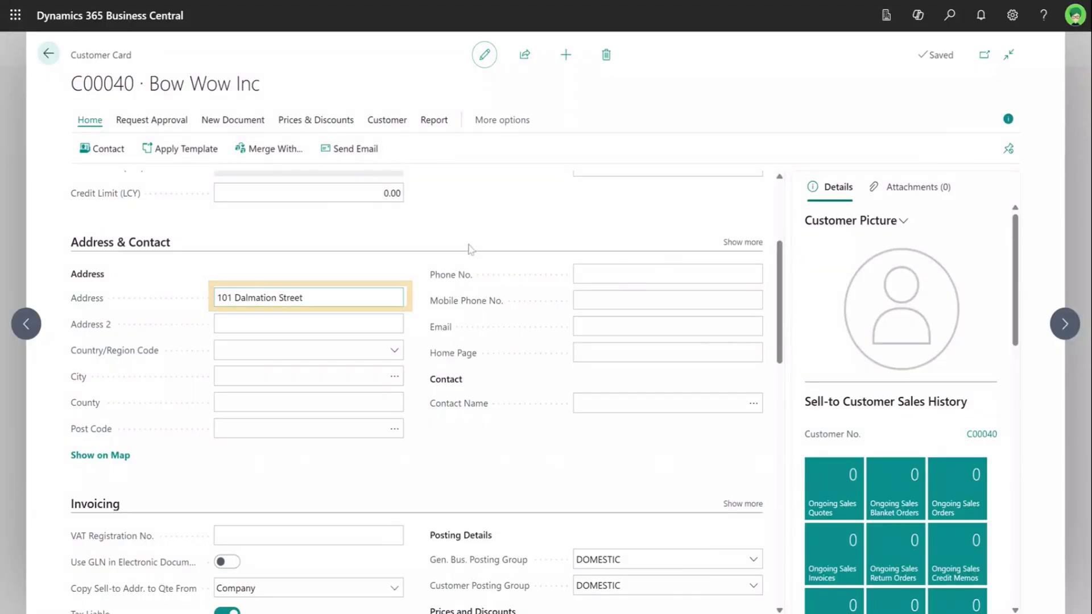
left_click(392, 352)
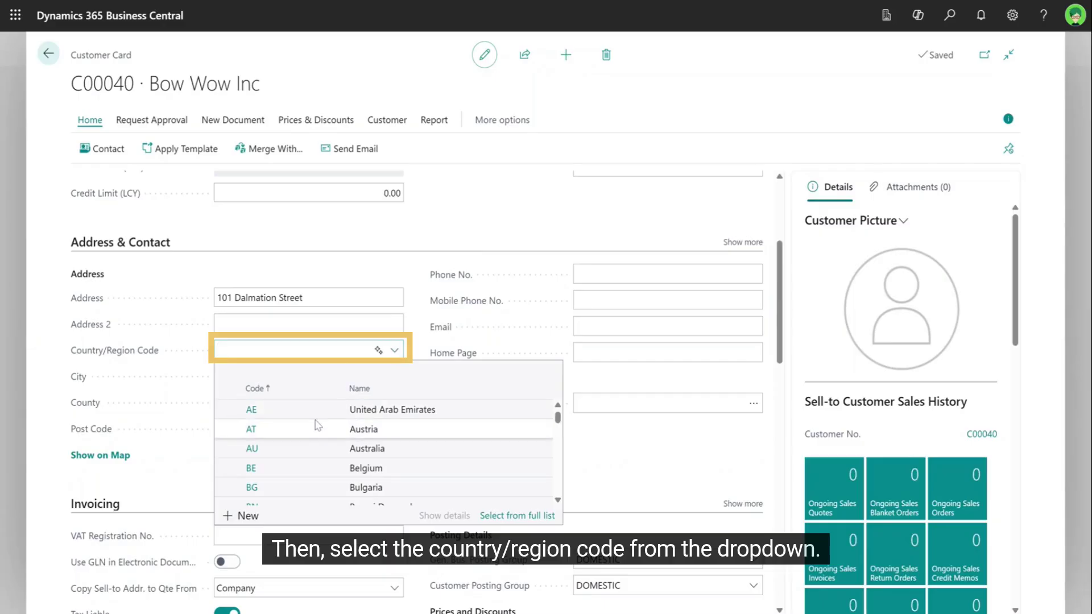
type("ca")
left_click(252, 410)
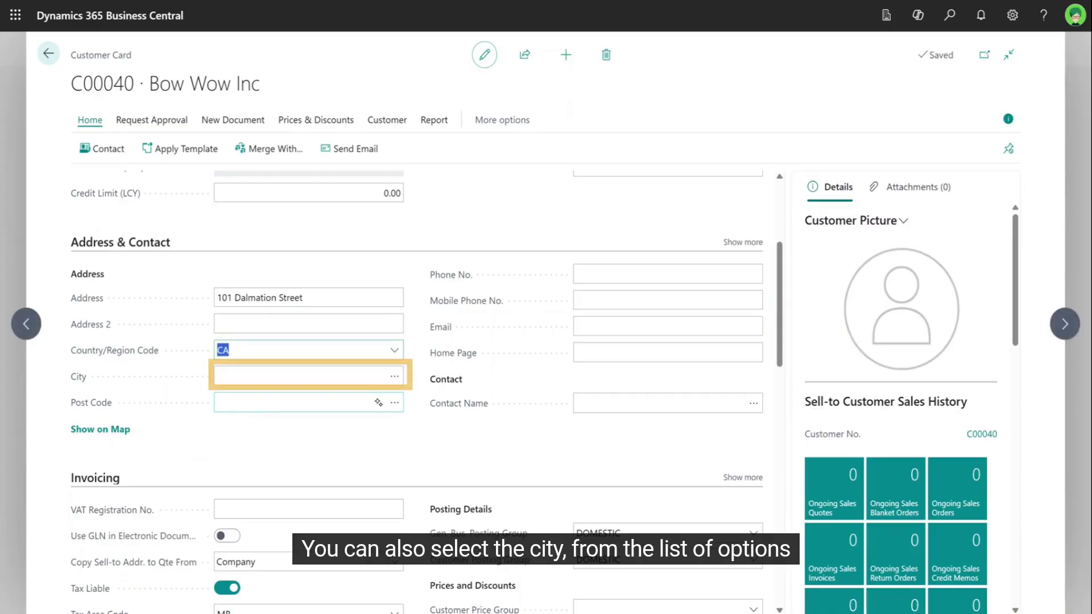
left_click(394, 376)
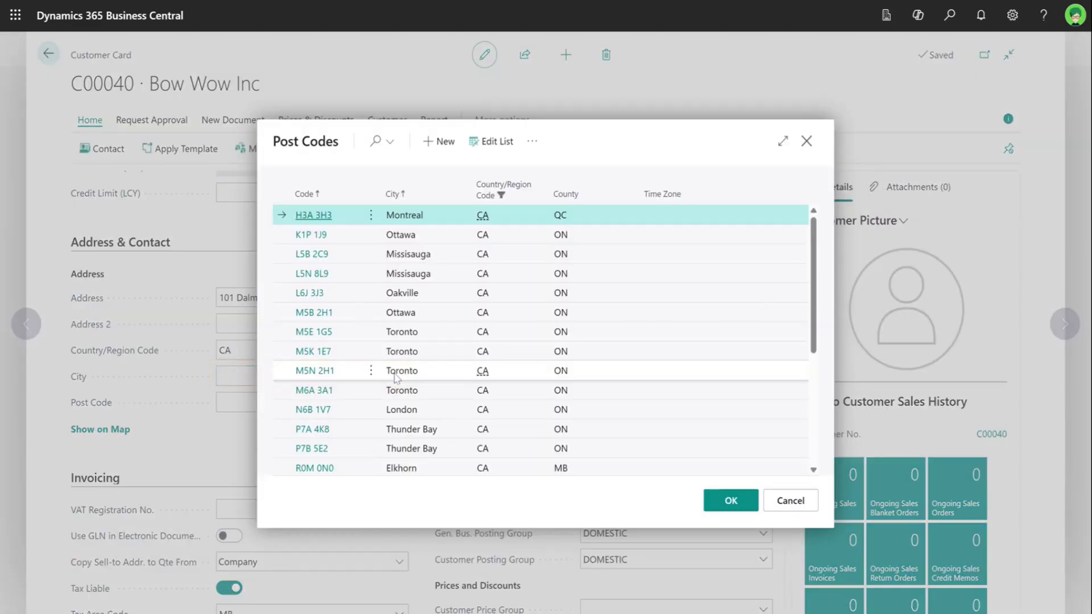
left_click(326, 340)
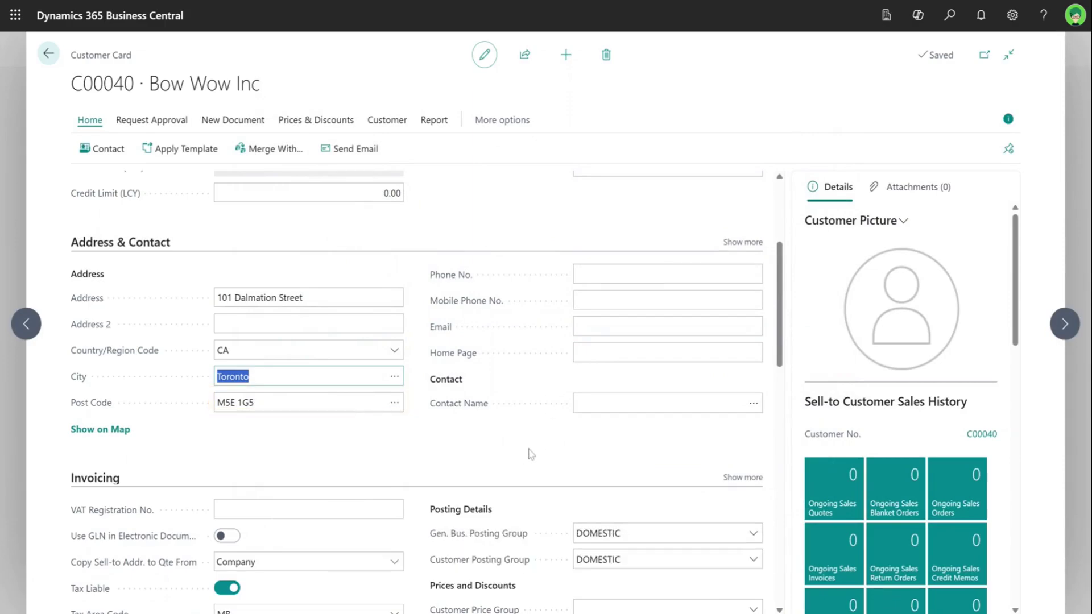
Fill in the company phone number, the generic contact e-mail, and home page bowwow.ca.
left_click(577, 274)
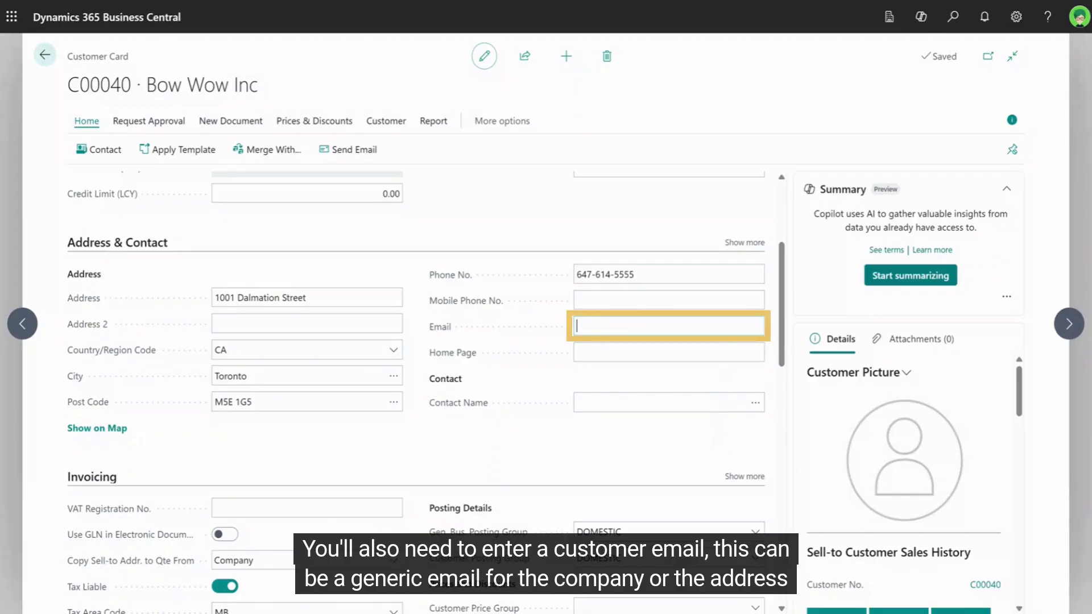
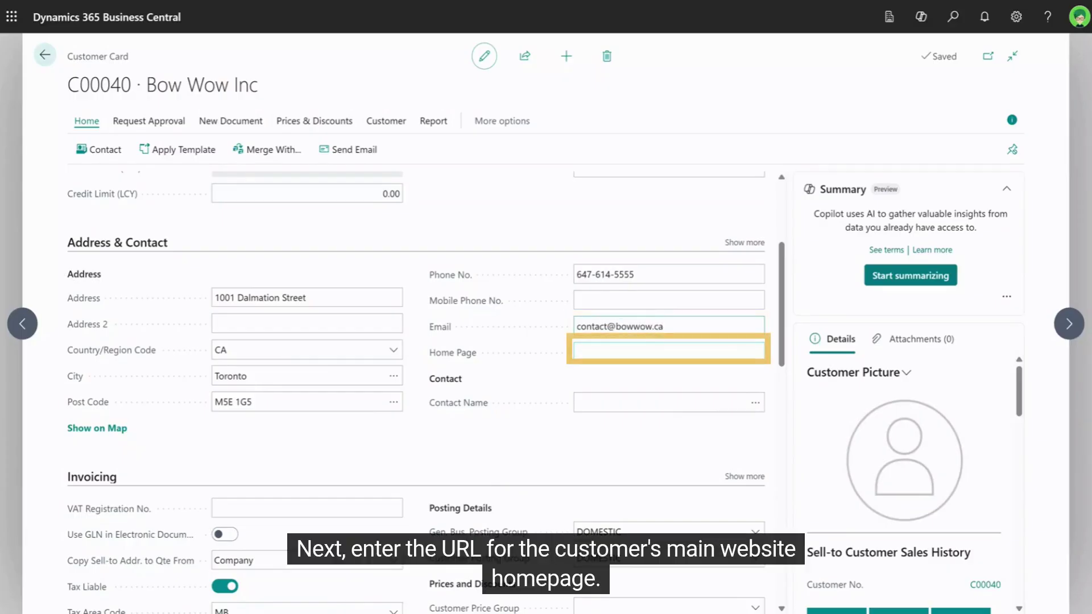
key("Tab")
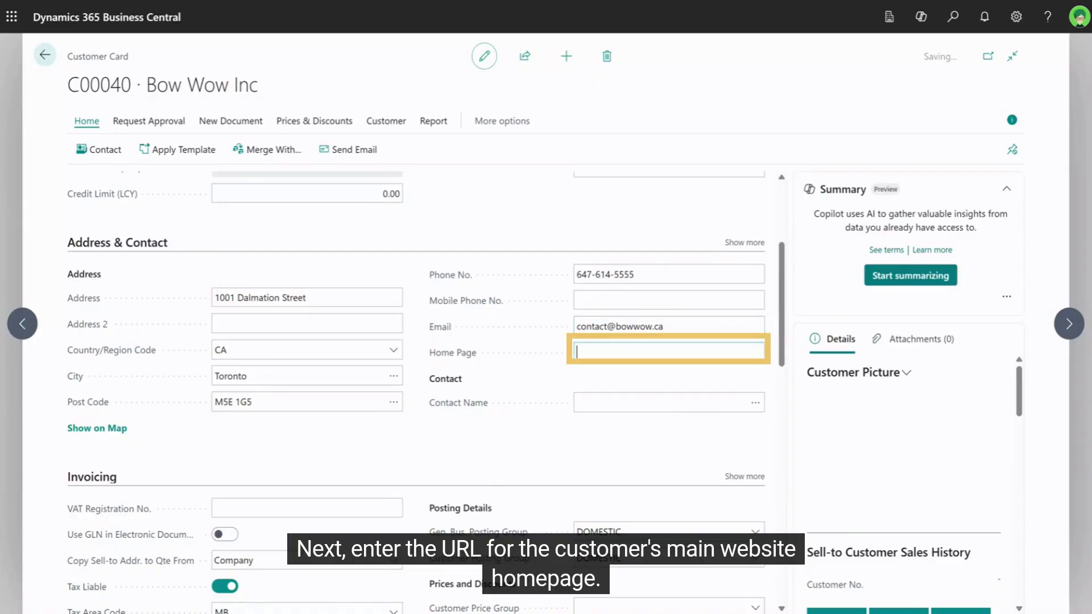
type("bowwow.ca")
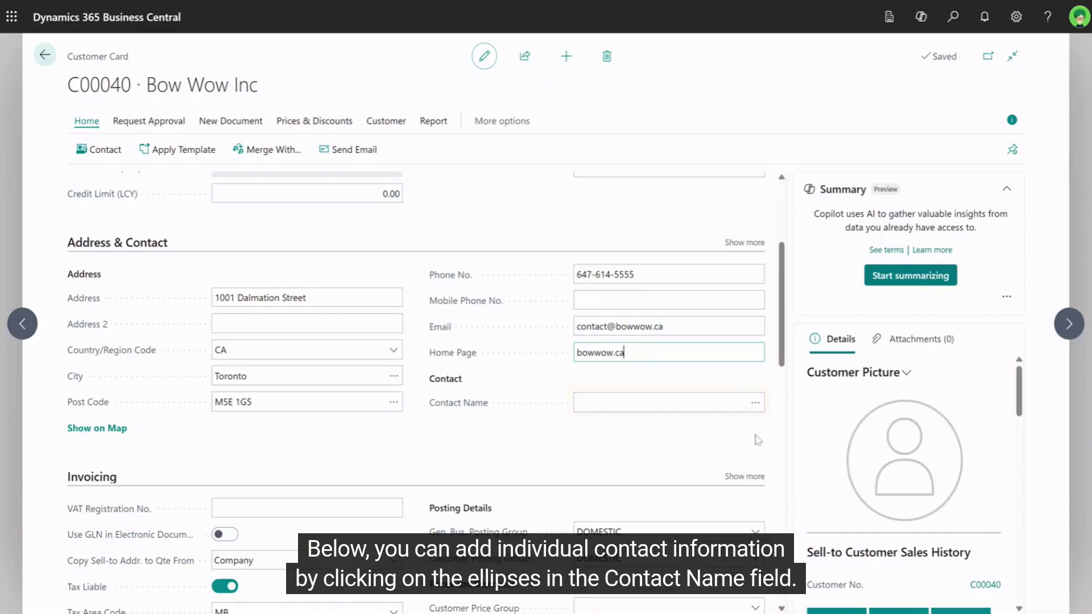
left_click(755, 402)
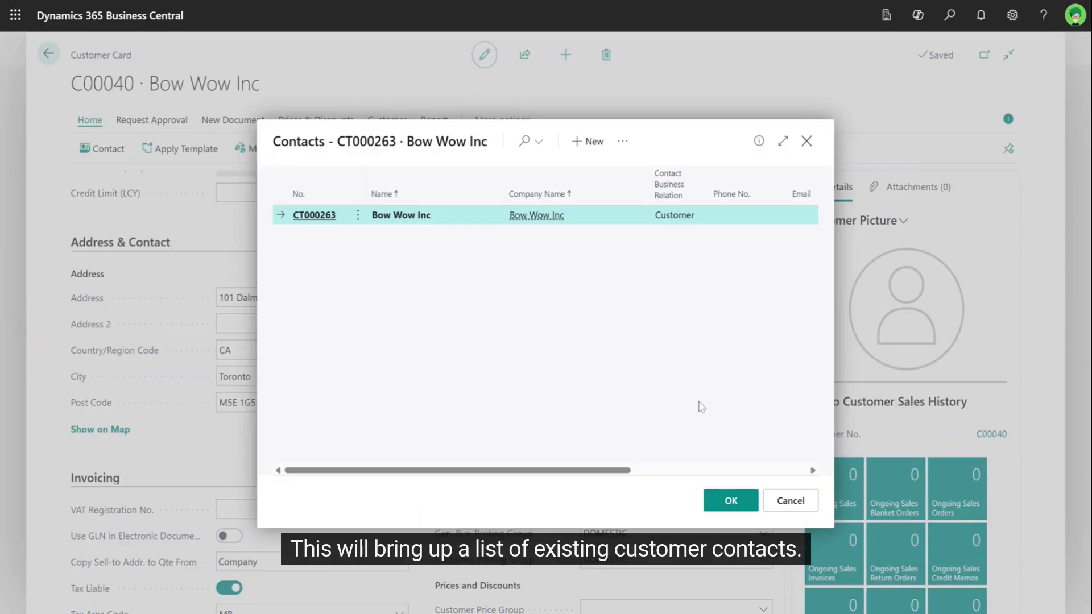
Add a new person contact with the contact's name, direct phone number ending 33, and personal e-mail.
left_click(587, 142)
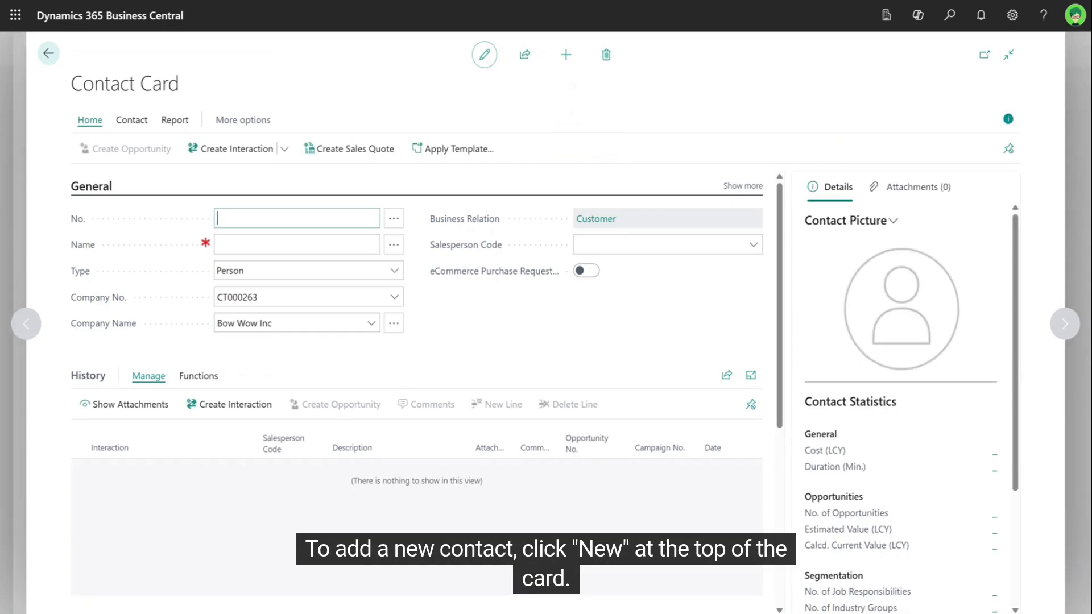
key("Tab")
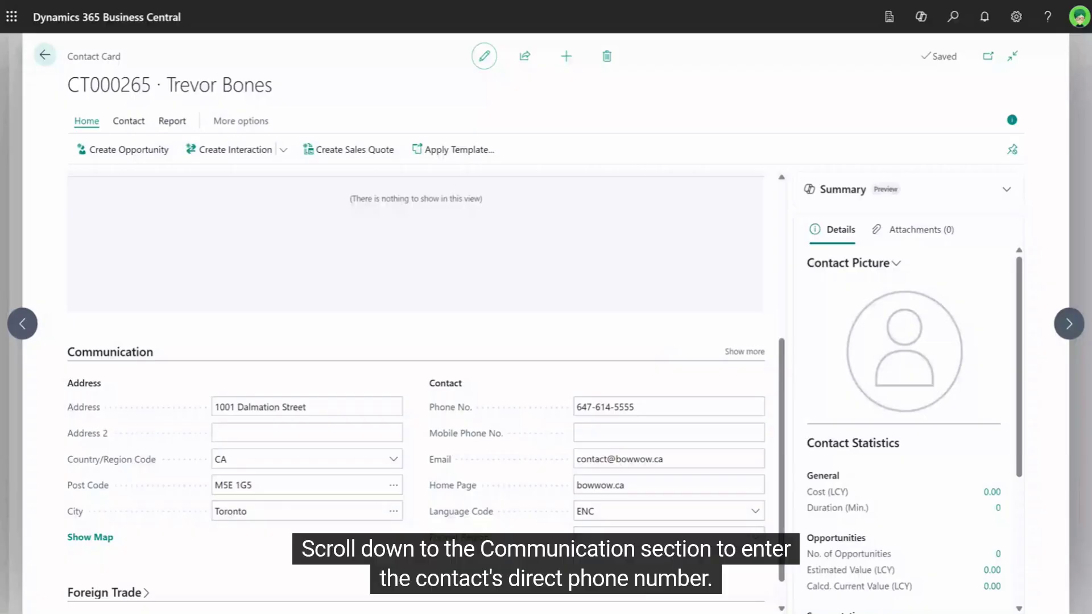
left_click(624, 407)
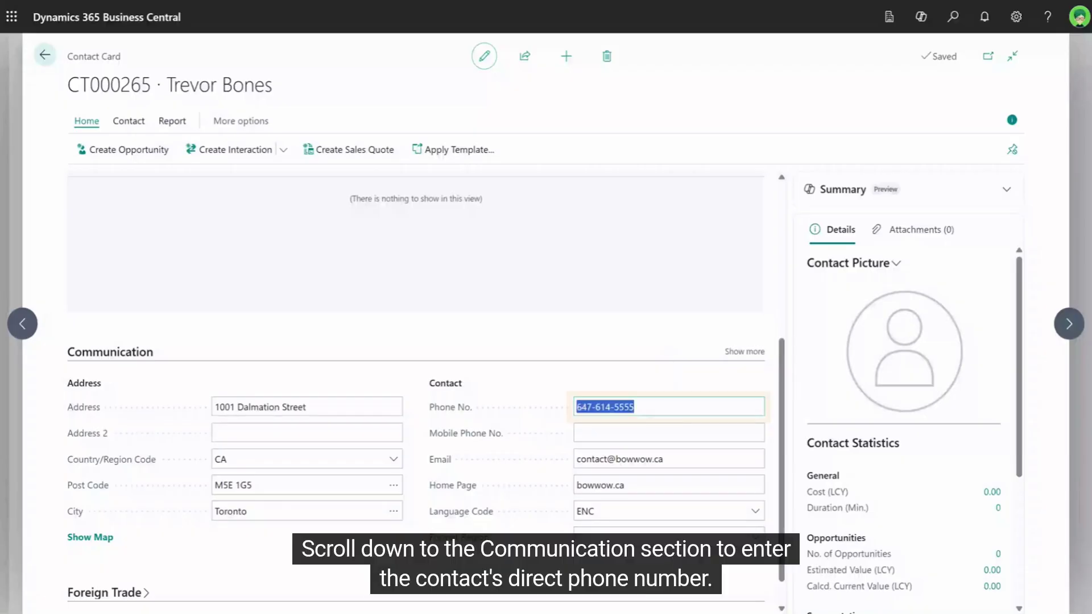
double_click(624, 407)
type("33")
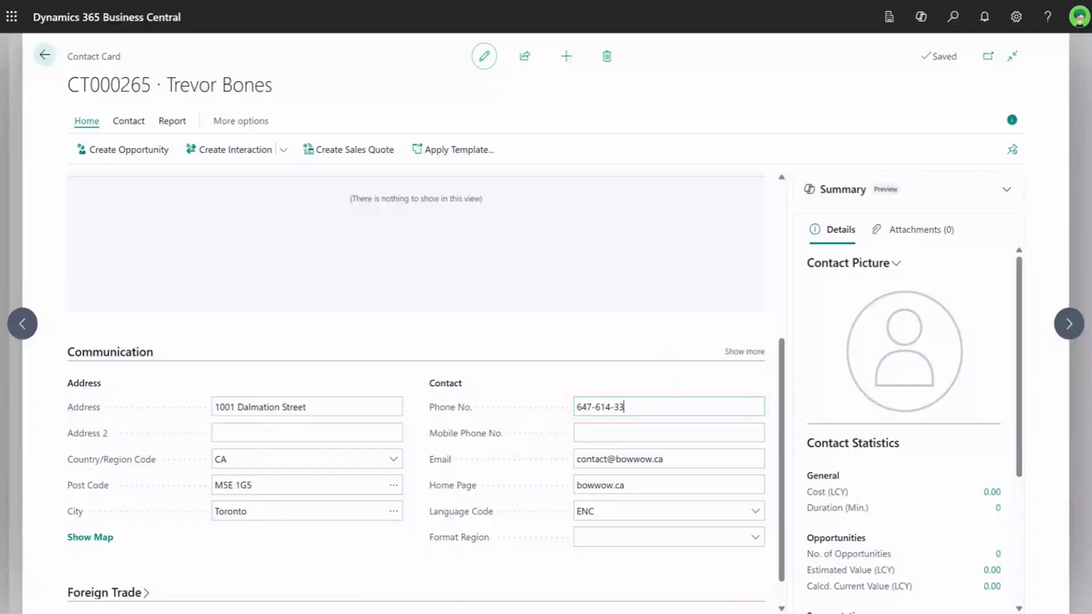
key("Tab")
key("Tab")
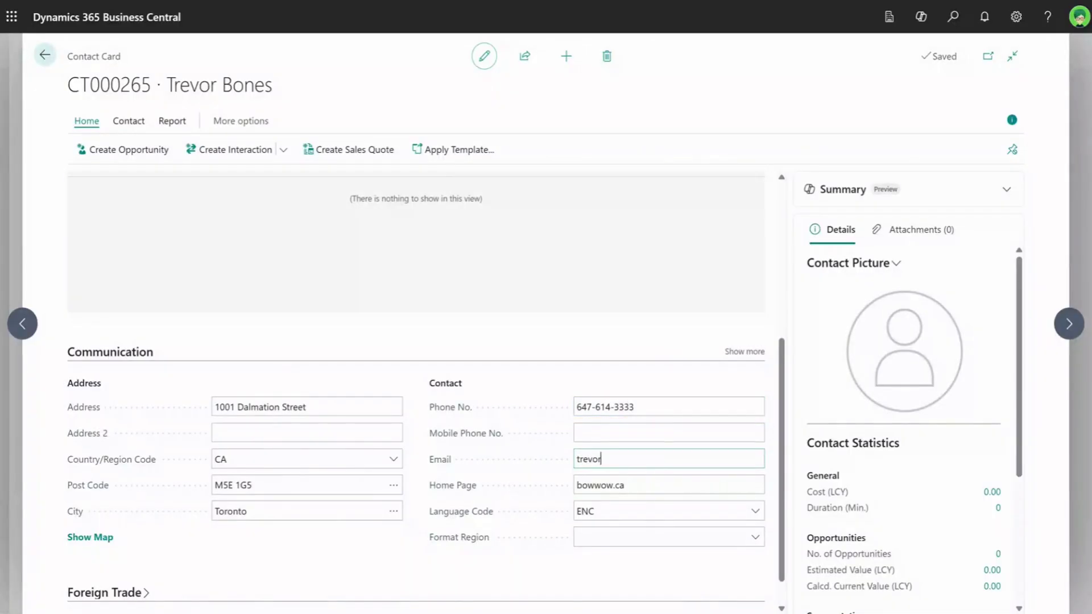
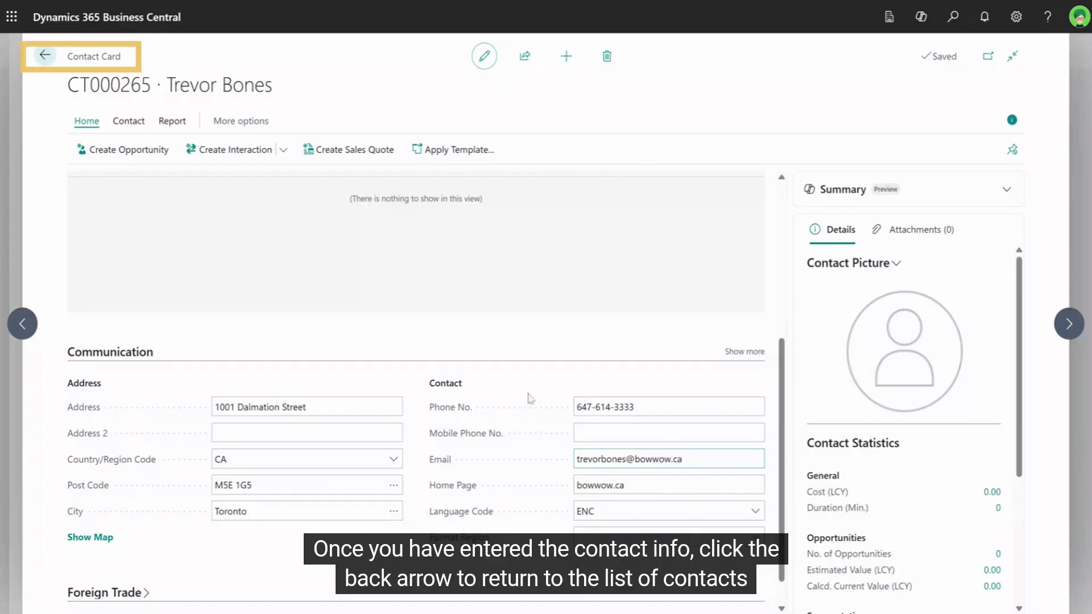
Pick the new contact CT000265 from the company's contacts as Bow Wow Inc's primary contact.
left_click(44, 55)
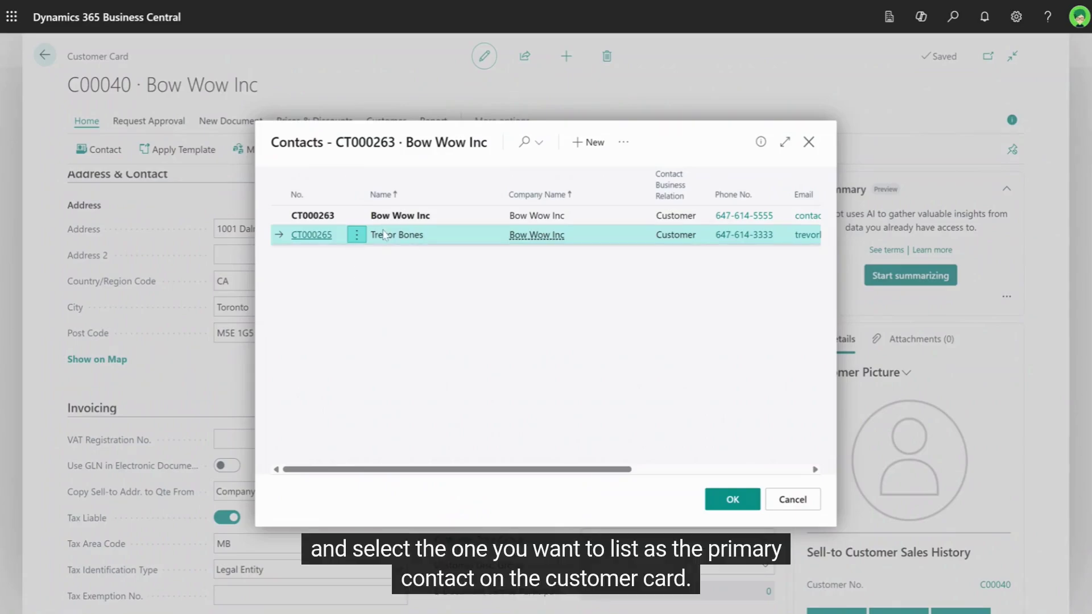
left_click(311, 235)
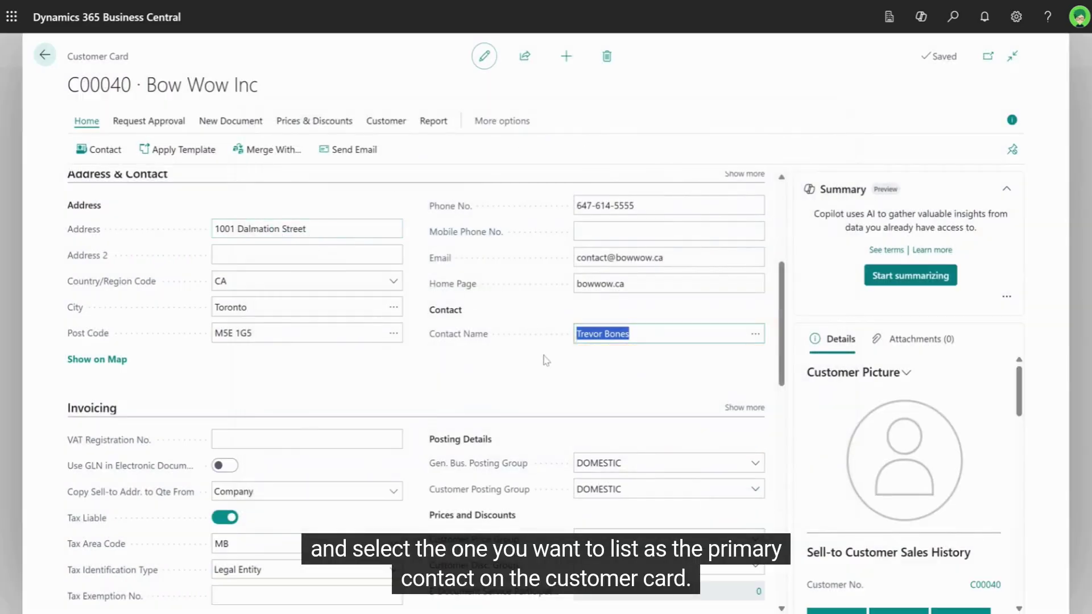
scroll(527, 427, "down", 3)
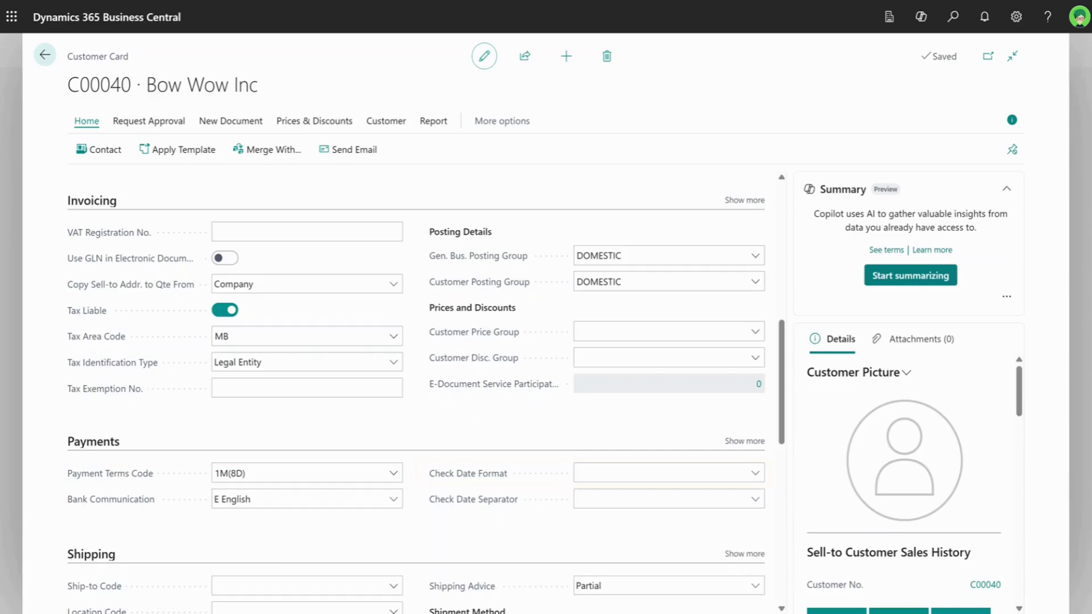
Review the Payments, Shipping and Statistics sections, then go back to the Customers list.
scroll(540, 427, "down", 4)
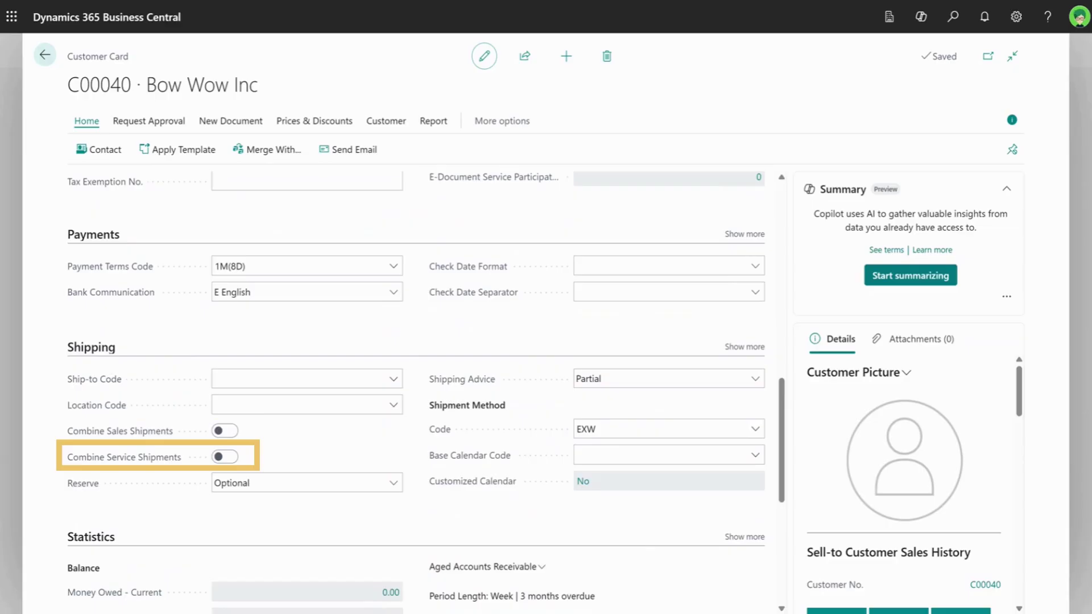
scroll(415, 387, "down", 6)
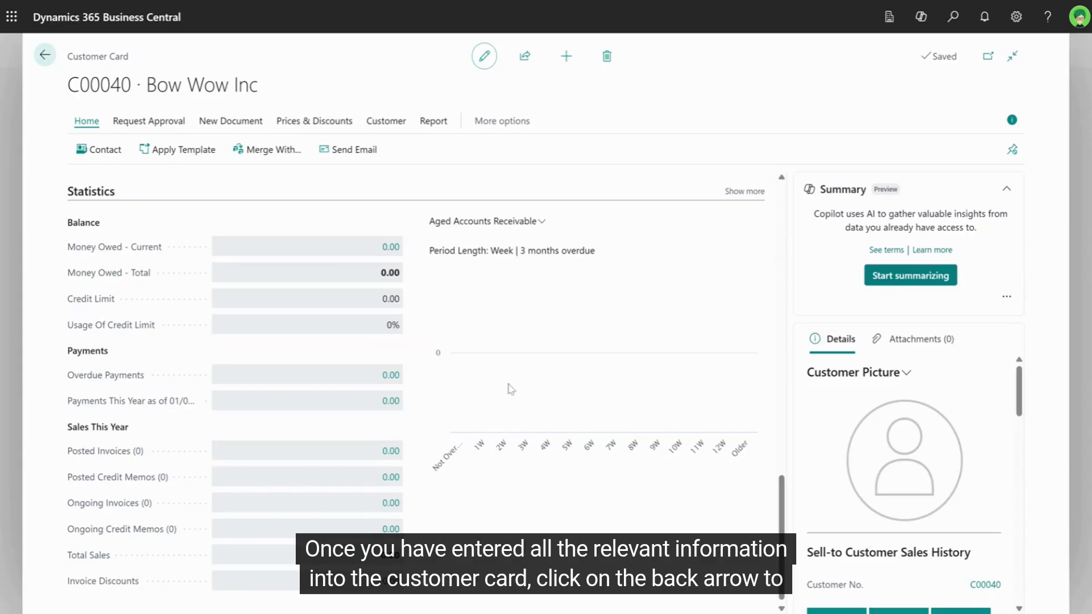
left_click(44, 55)
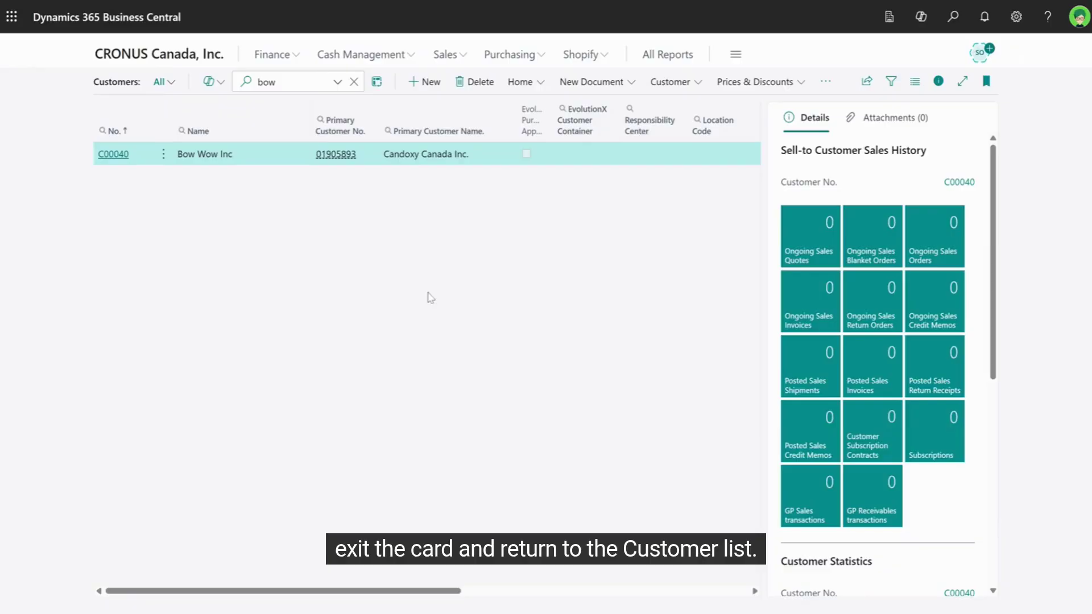